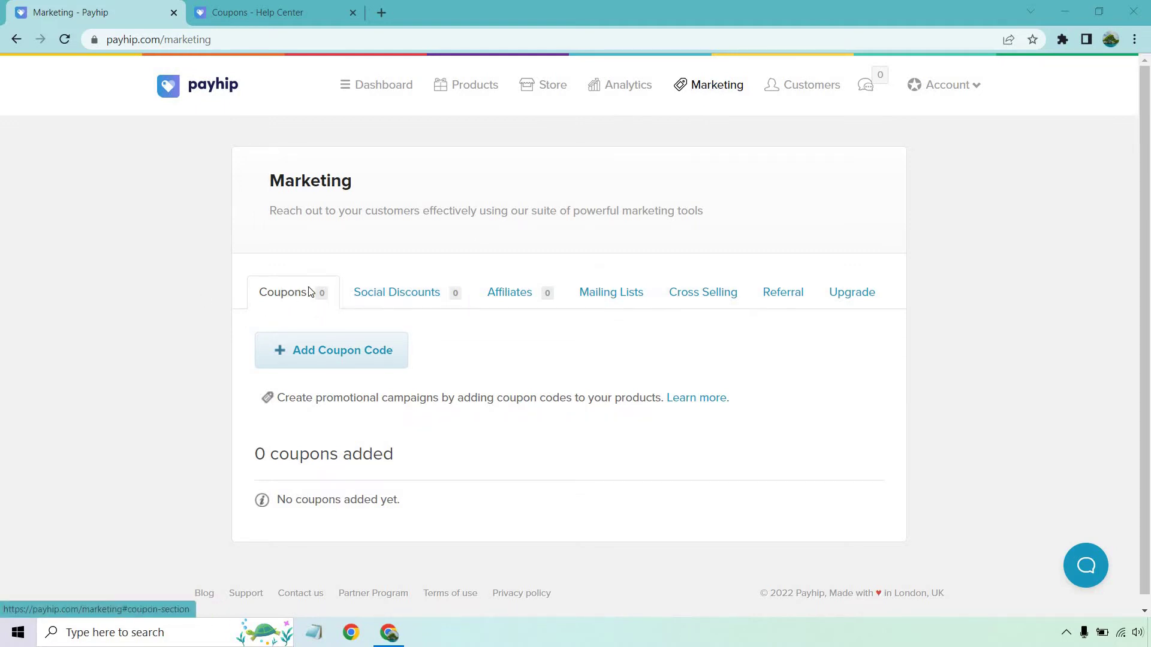
Step: Add a new coupon code restricted to the Affilio Blueprint product
click(319, 353)
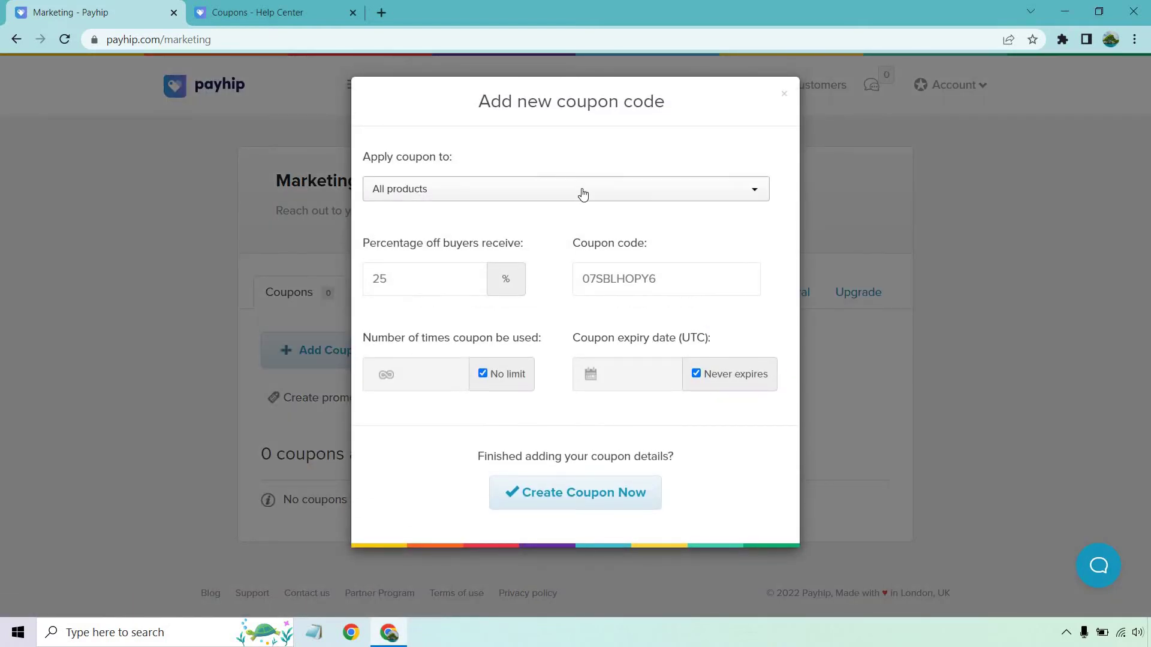
click(582, 191)
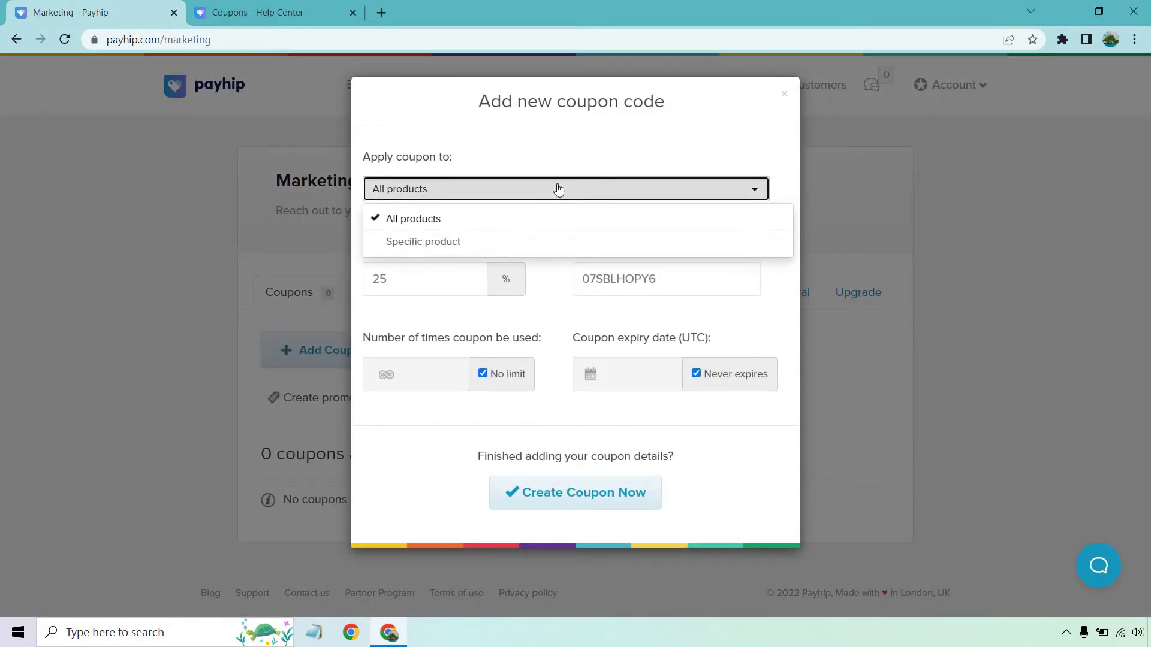
click(441, 243)
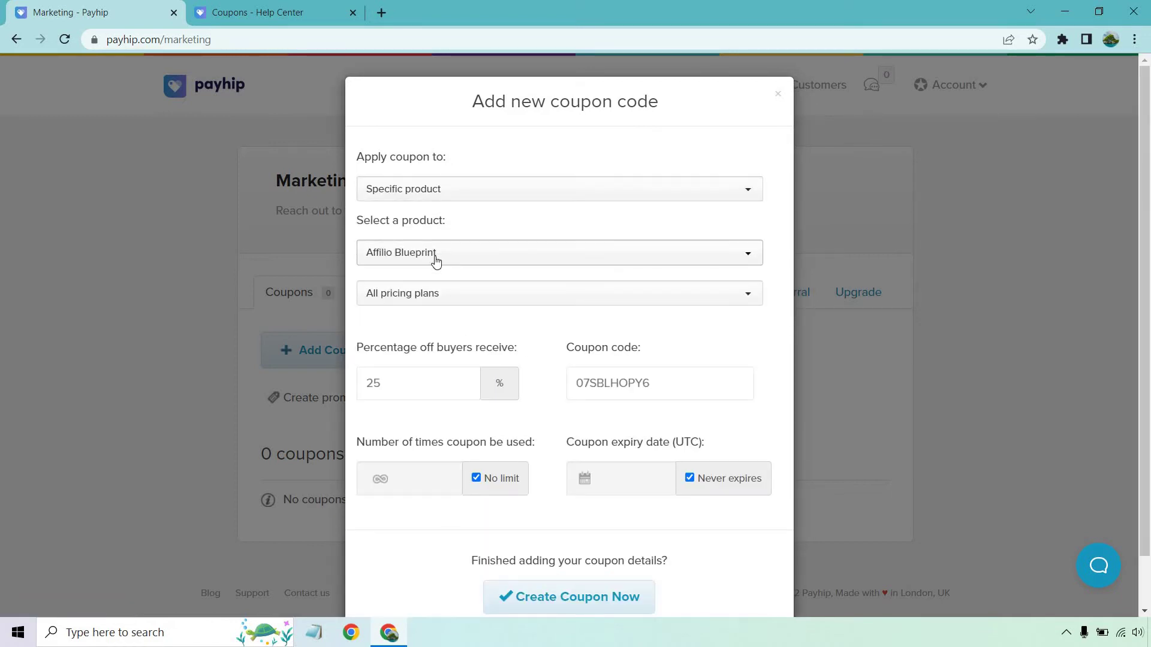
click(434, 260)
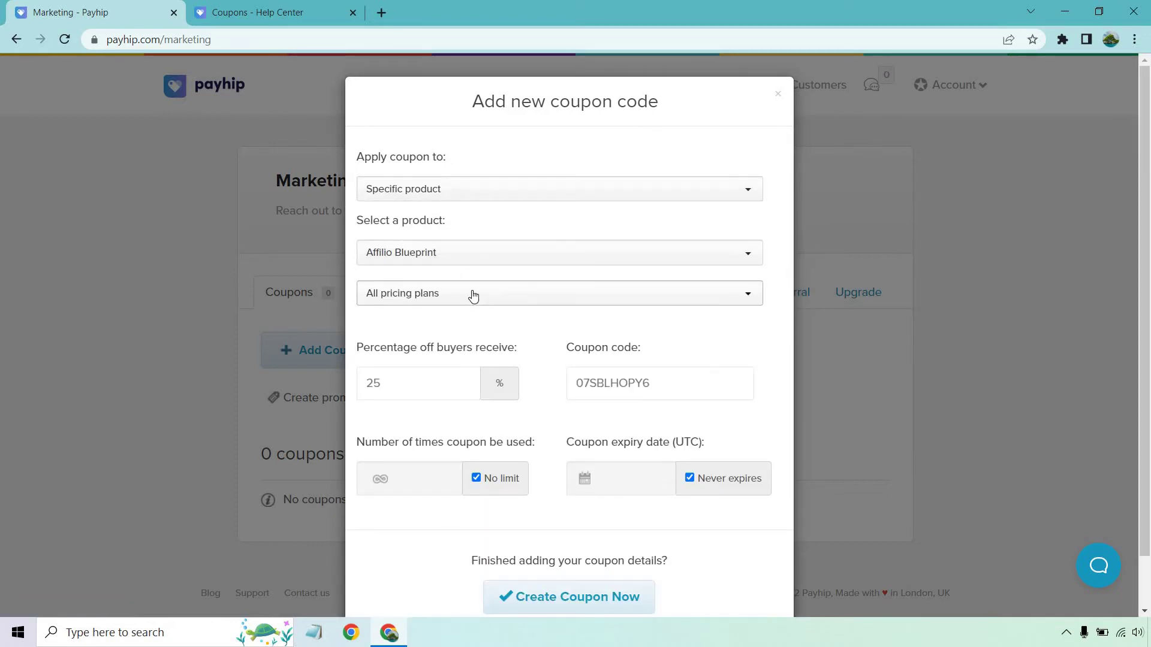
click(405, 384)
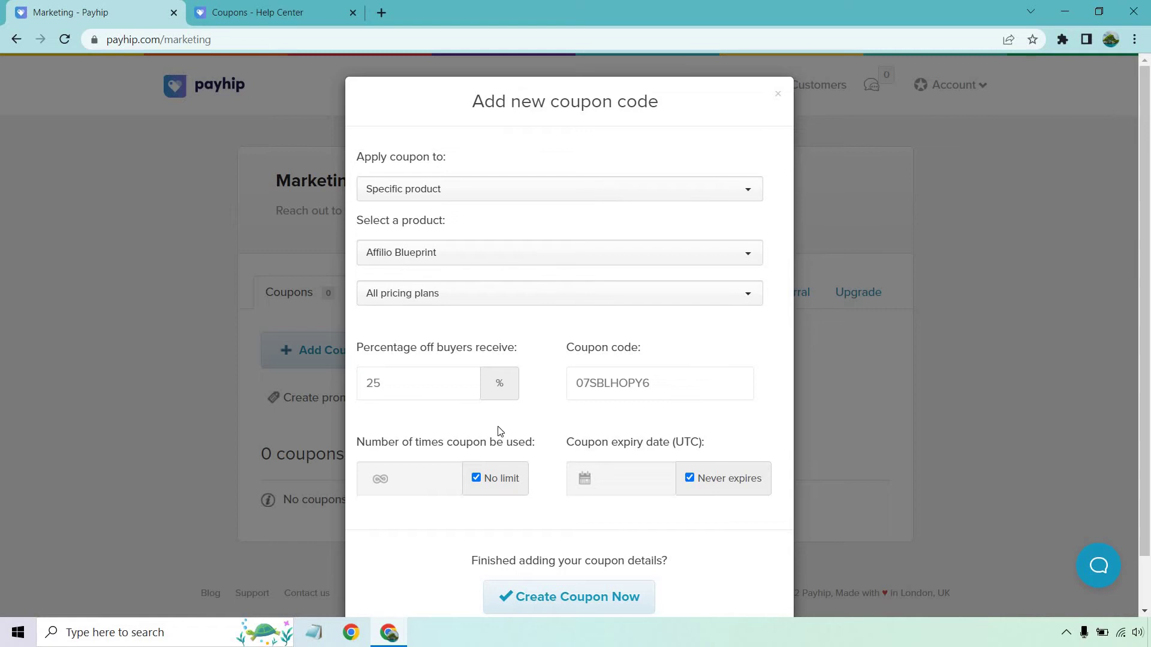
click(484, 481)
text(500)
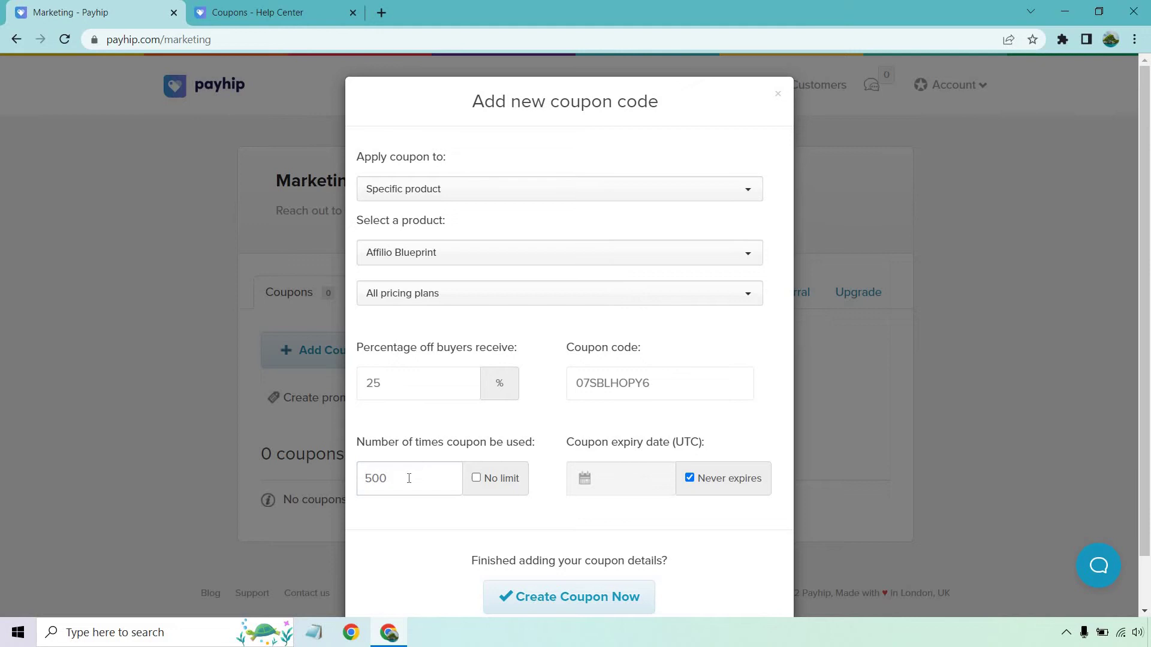
click(477, 478)
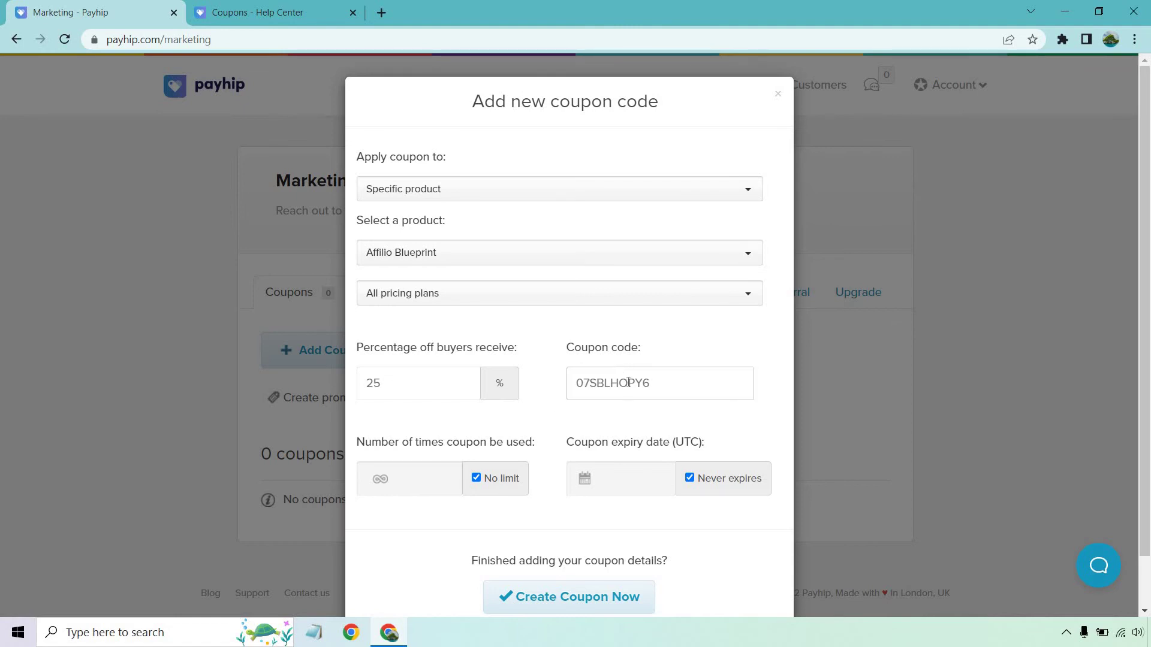
scroll(556, 348, down, 1)
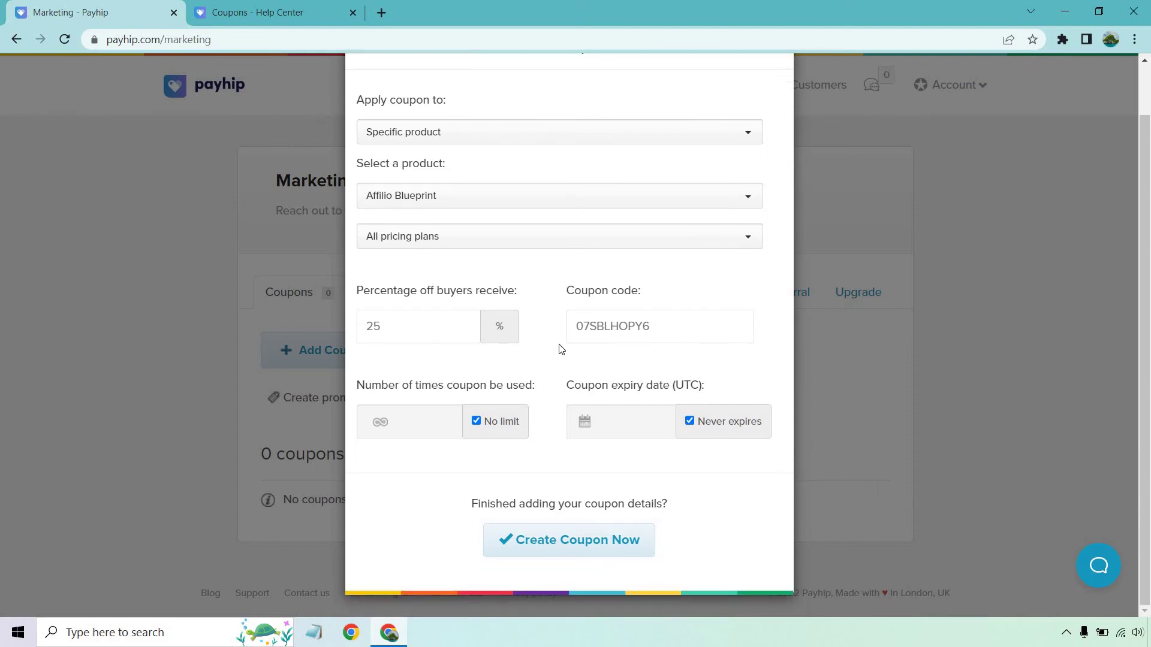
Step: Save the 25% off, never-expiring Affilio Blueprint coupon with code 07SBLHOPY6
click(594, 538)
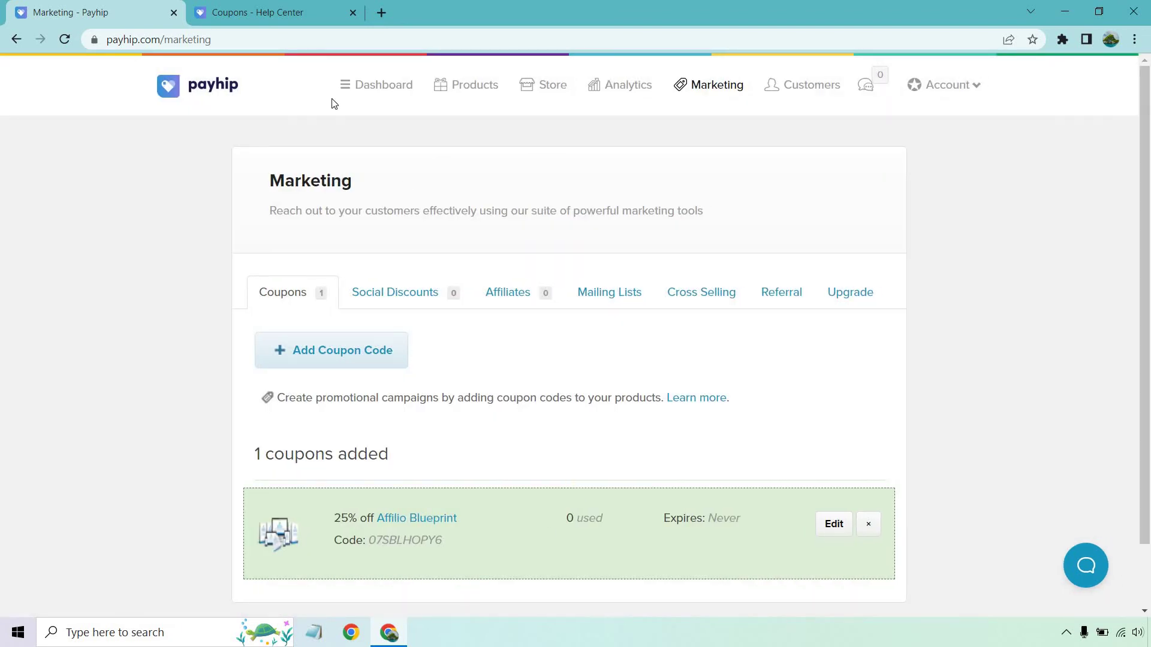
click(261, 12)
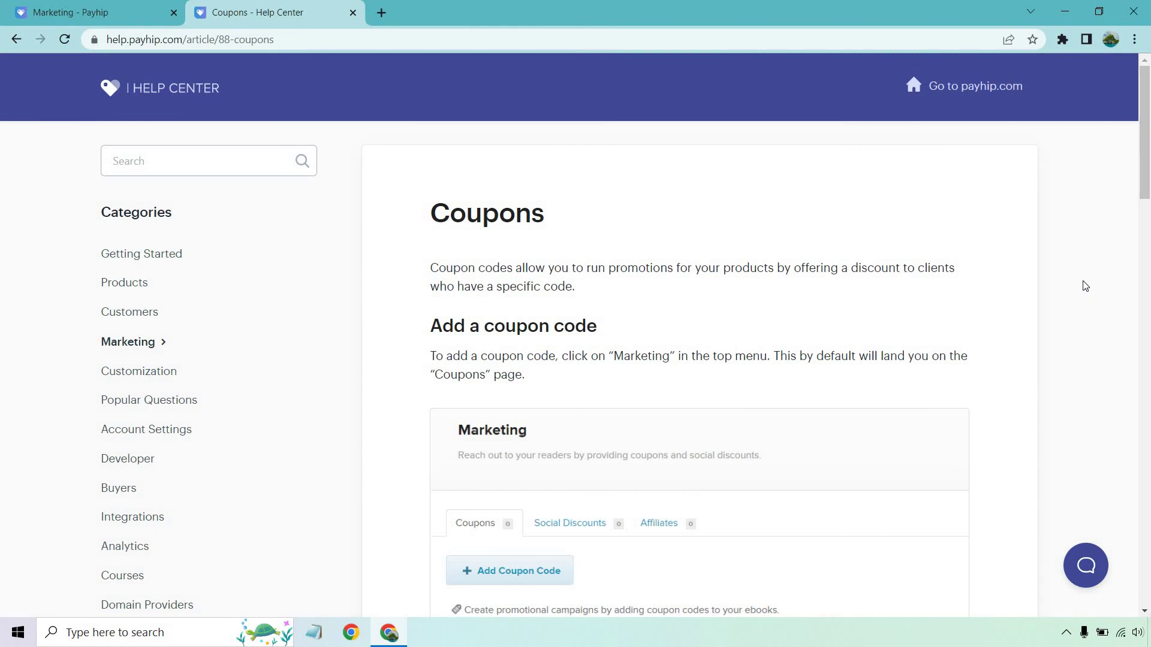
scroll(1083, 286, down, 4)
scroll(1082, 283, down, 5)
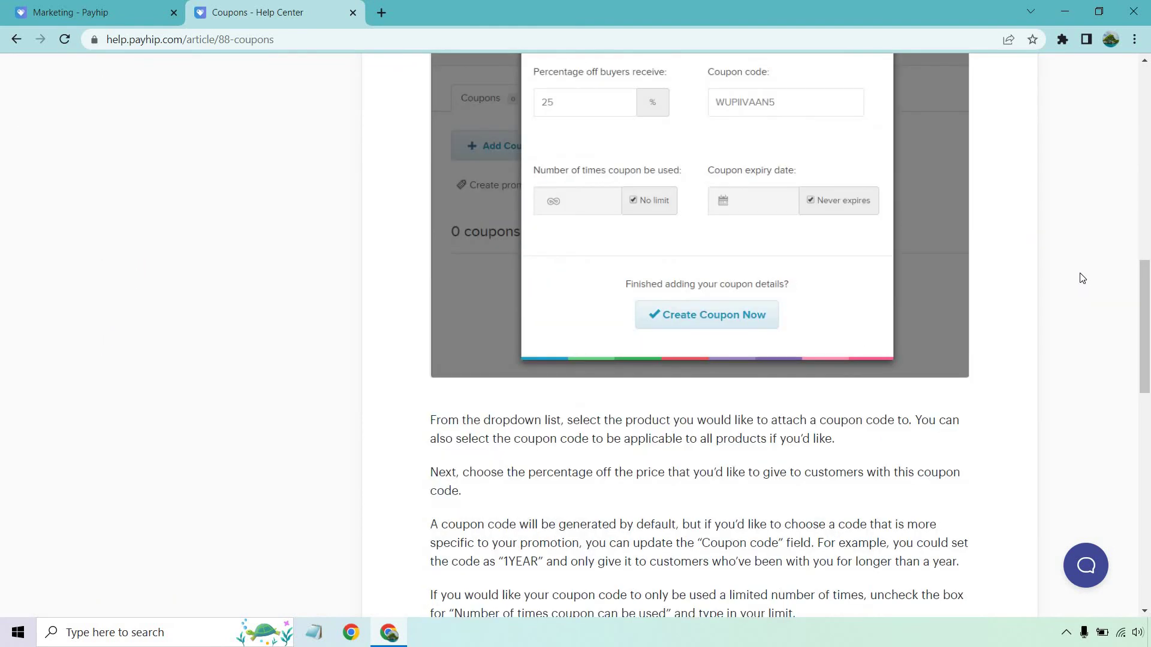
scroll(1082, 278, down, 3)
scroll(1082, 277, down, 1)
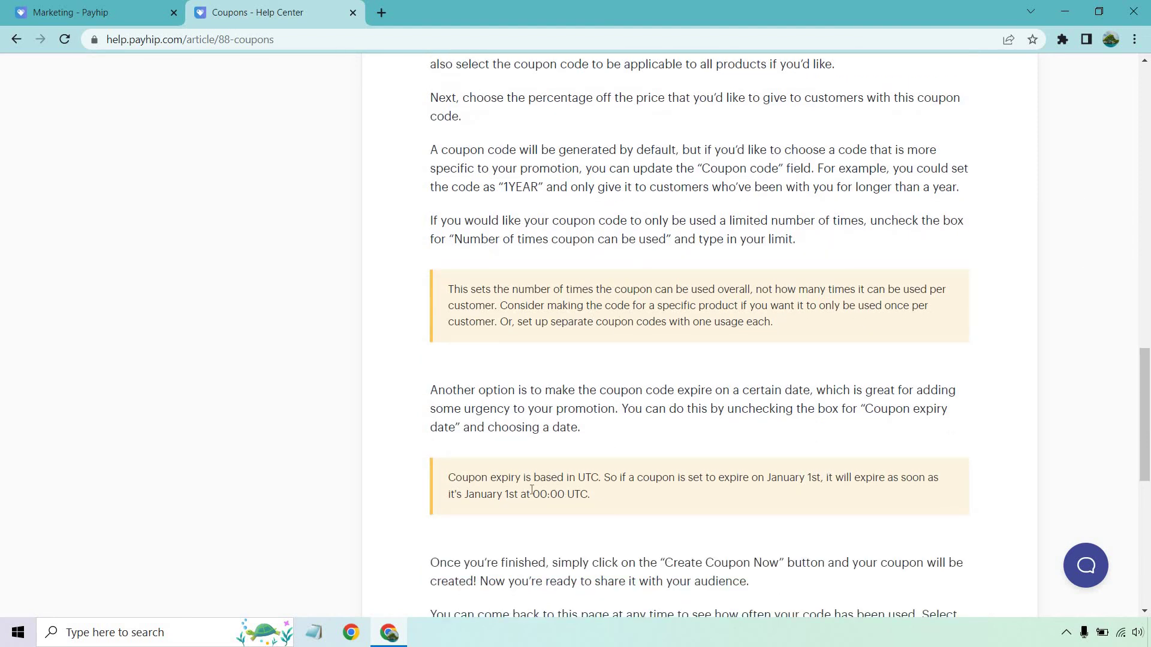
scroll(1079, 422, up, 6)
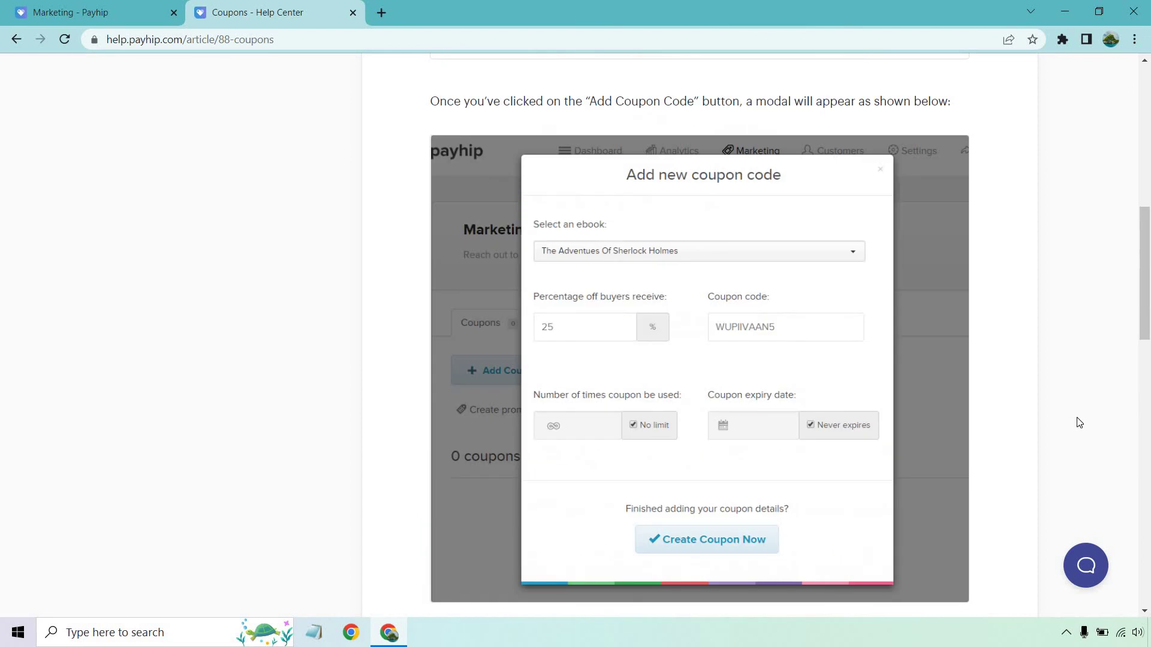
scroll(1079, 423, up, 5)
click(144, 11)
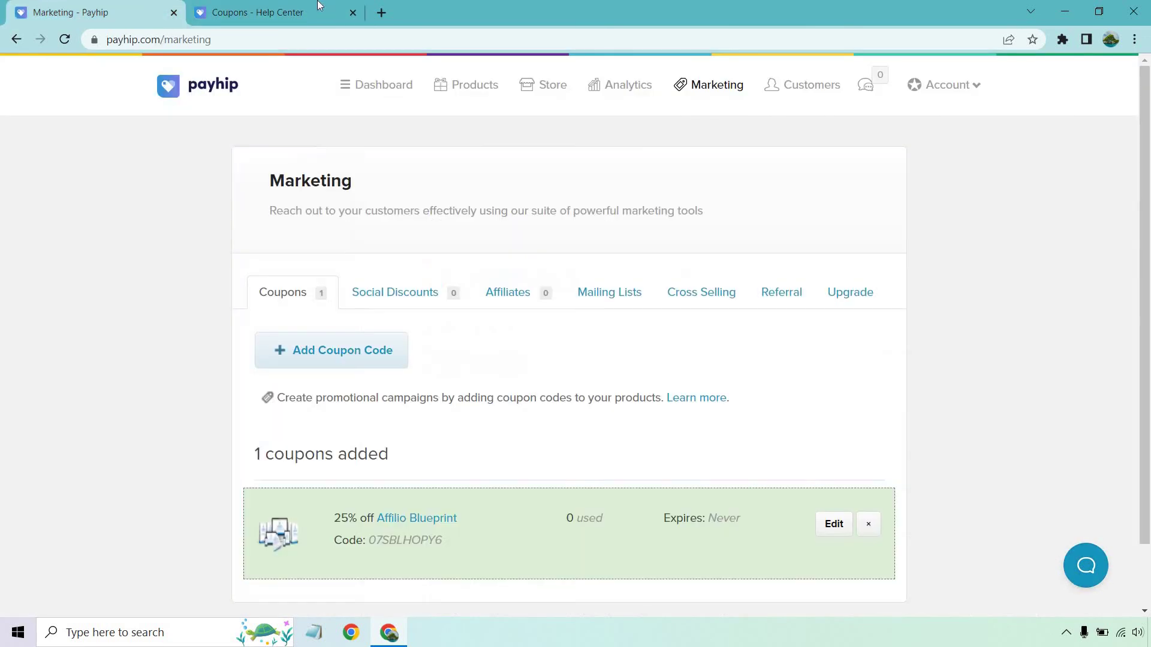